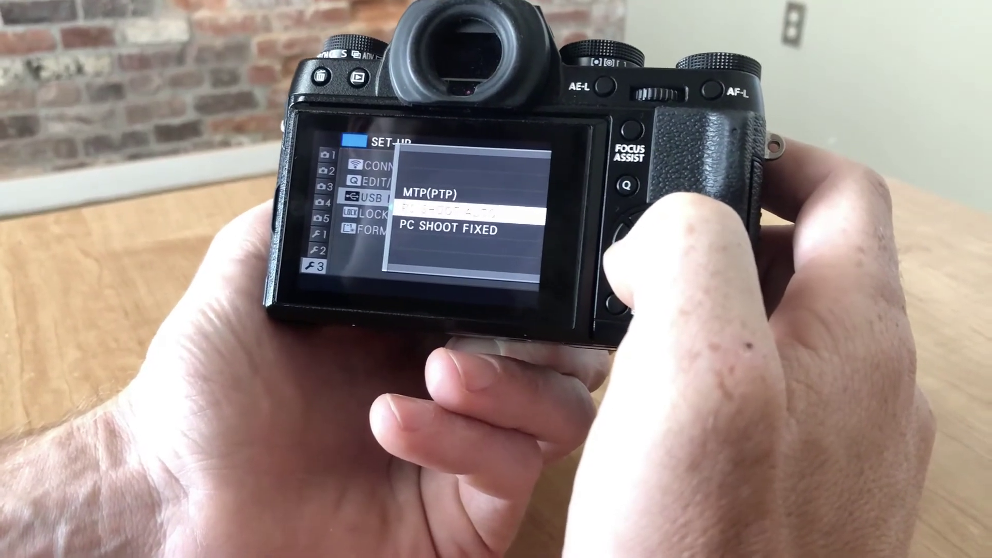
key(Return)
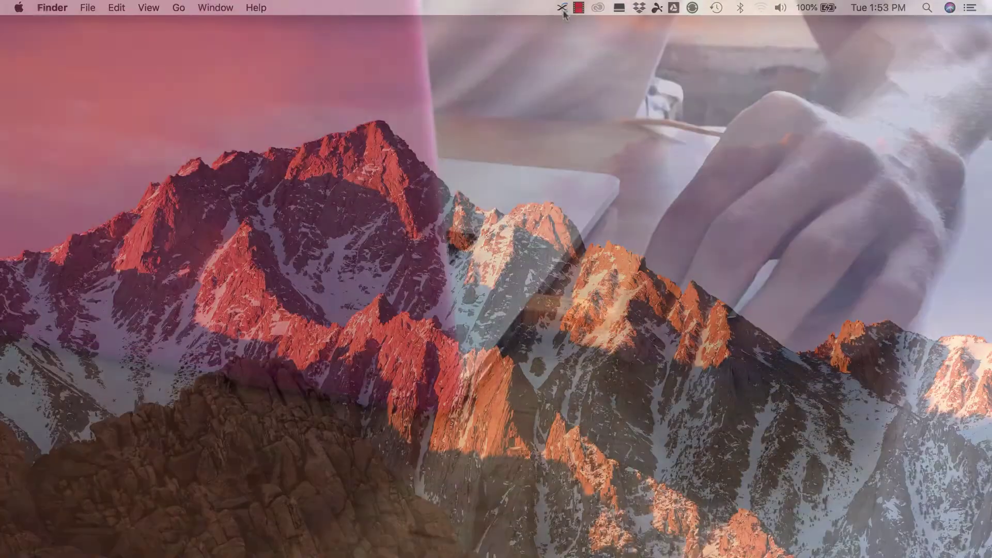
Step: Create a Desktop folder for FUJIFILM X Acquire's captures, named with the subject's first name followed by "Headshot"
click(563, 7)
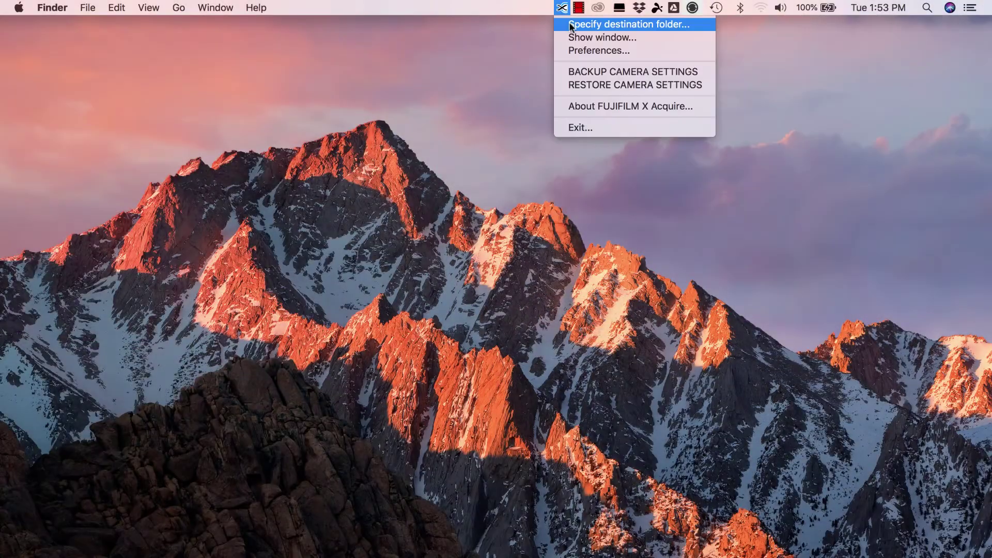
click(569, 24)
click(317, 387)
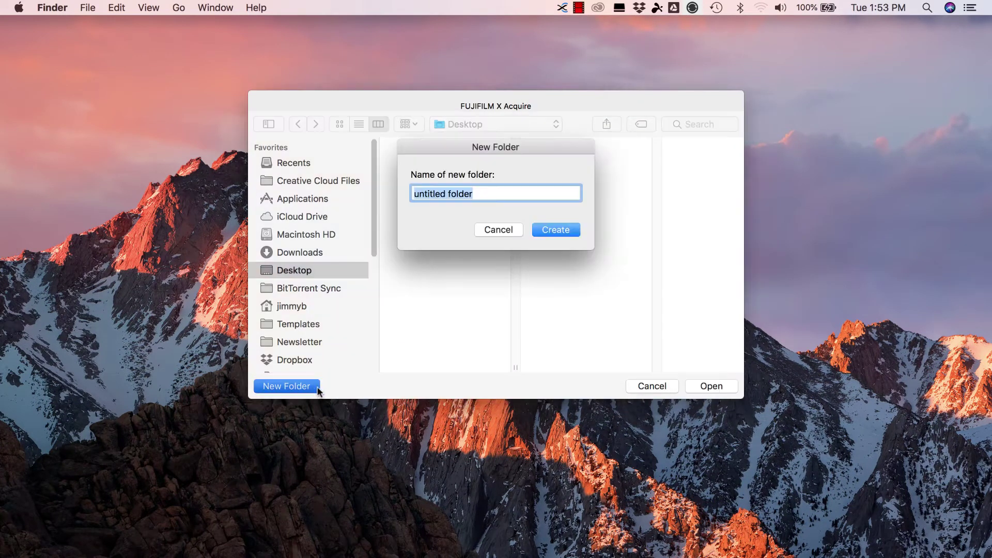
text(Mary Headshot)
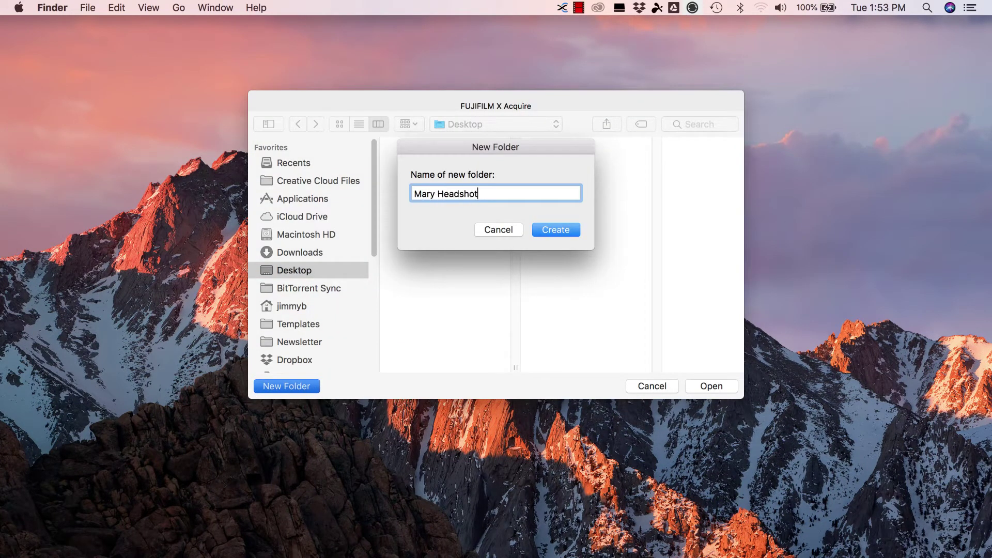
key(Return)
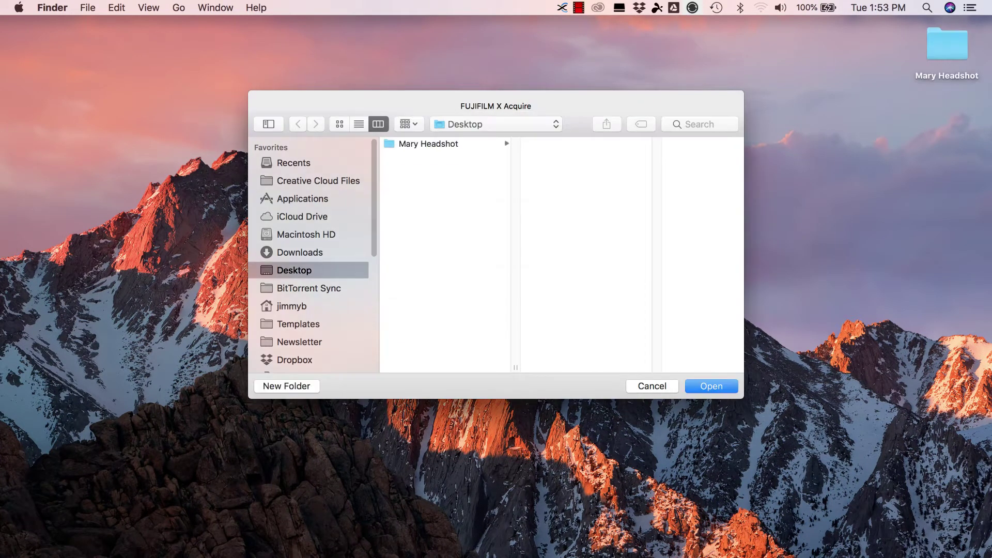
Step: Set the new headshot folder as FUJIFILM X Acquire's destination and show its camera window
click(442, 144)
click(703, 386)
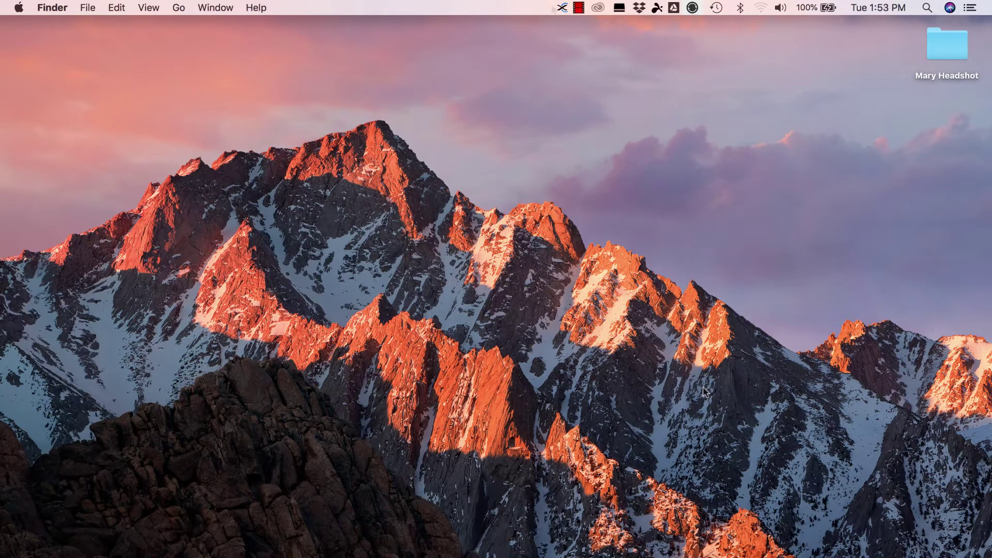
click(563, 7)
click(585, 37)
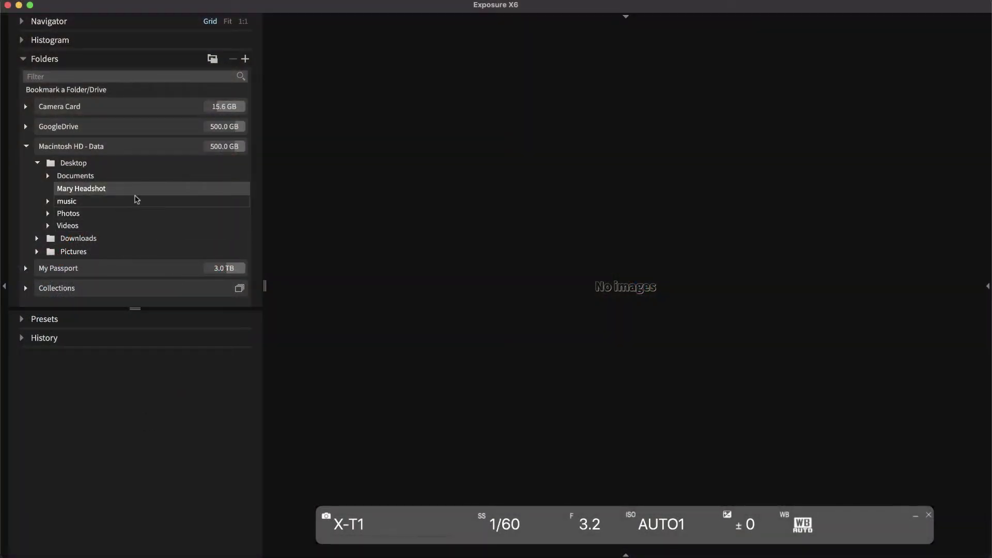
Step: Switch to Exposure X6, start monitoring the headshot folder on the Desktop, and enlarge the Folder Monitor window
right_click(131, 193)
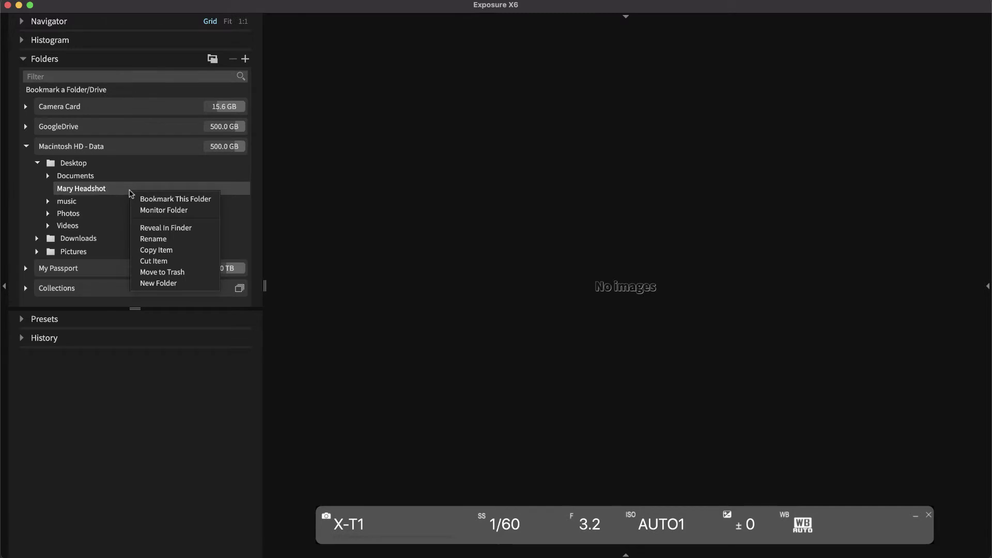
click(145, 209)
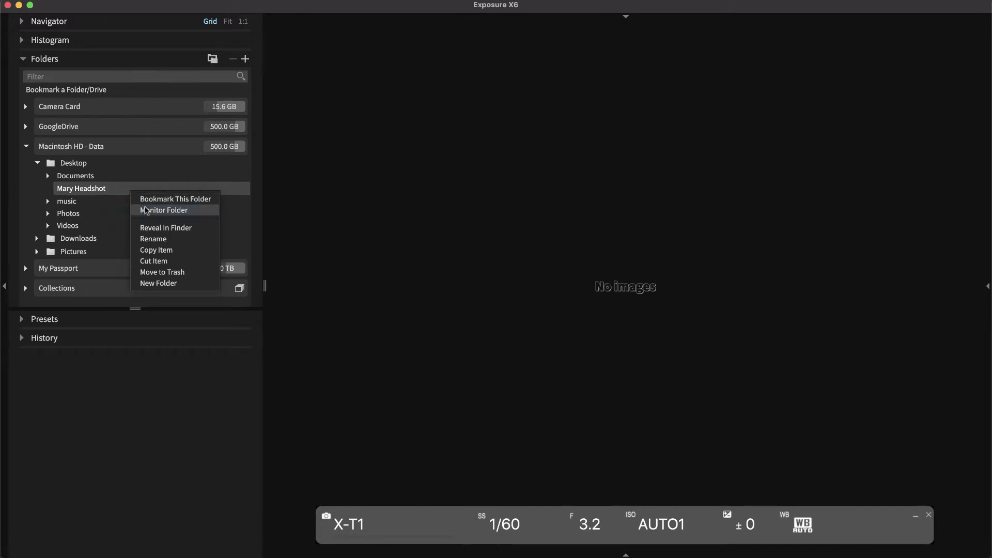
drag(335, 79, 244, 49)
drag(473, 443, 519, 509)
drag(431, 46, 431, 34)
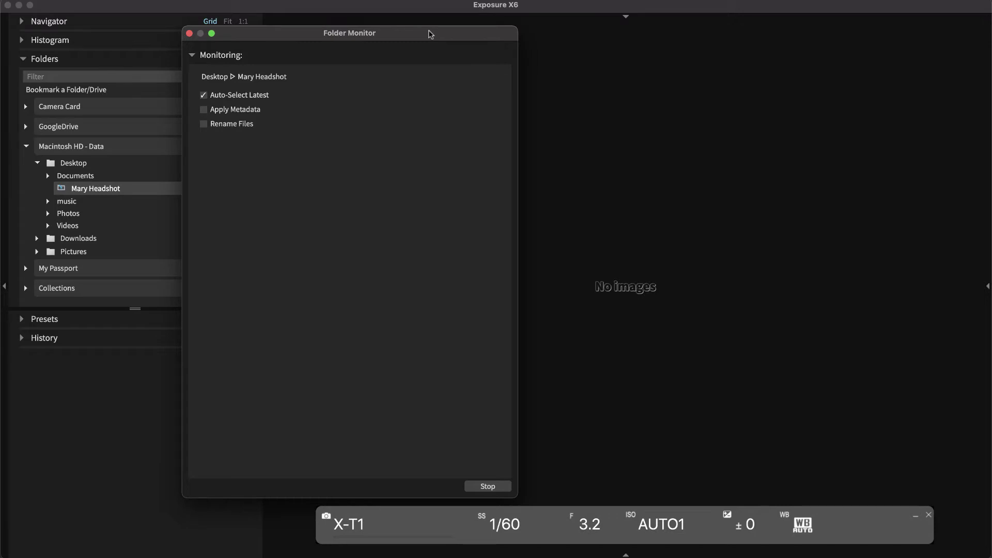
Step: Enable Apply Metadata for the monitored folder and load the saved example photographer preset
click(204, 110)
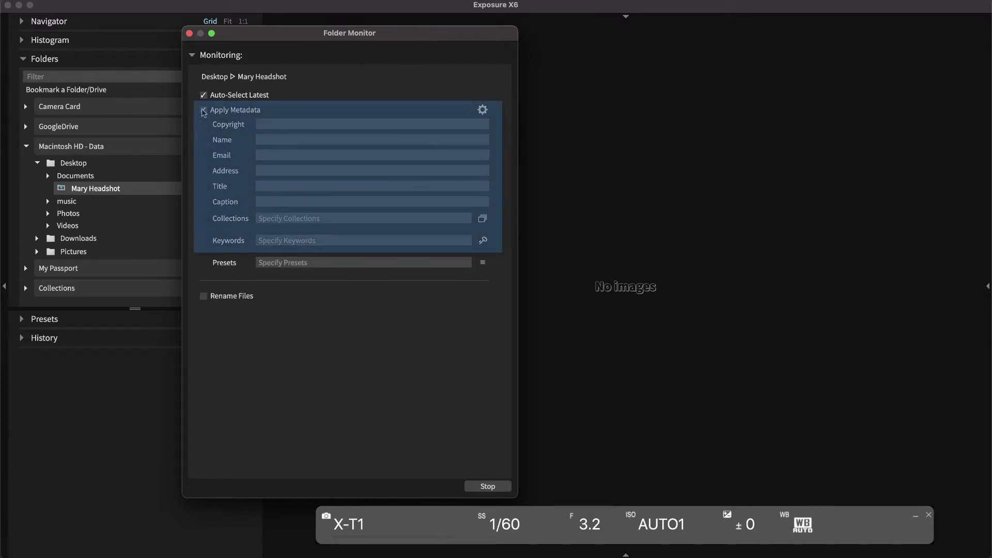
click(482, 110)
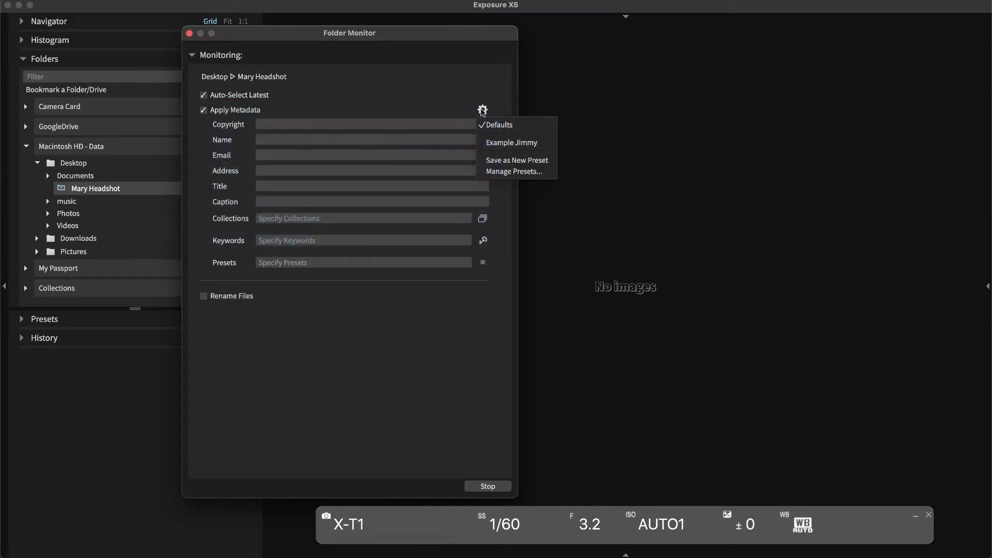
click(516, 147)
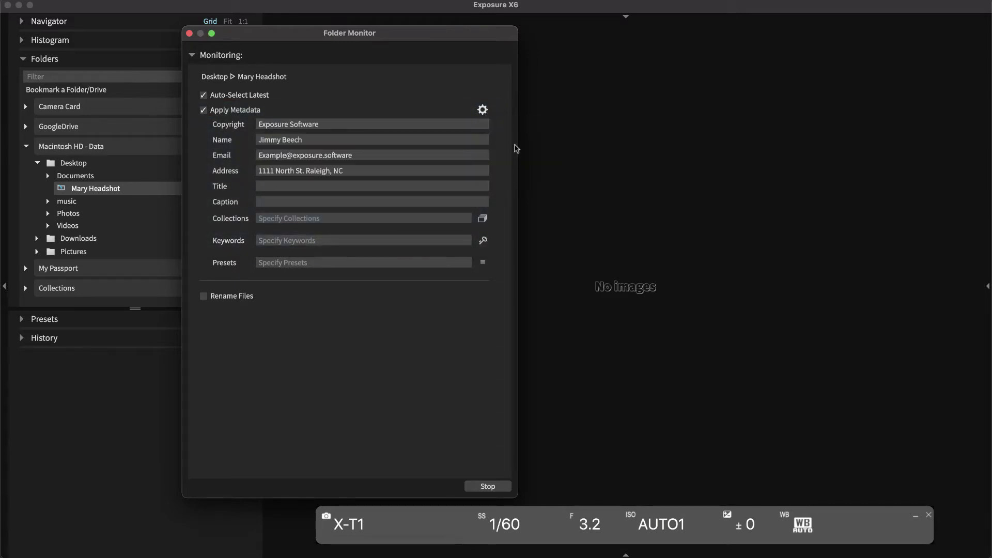
Step: Set the metadata title to "Social Profile" and the caption to "Headshots for LinkedIn"
click(469, 186)
text(Social Profile)
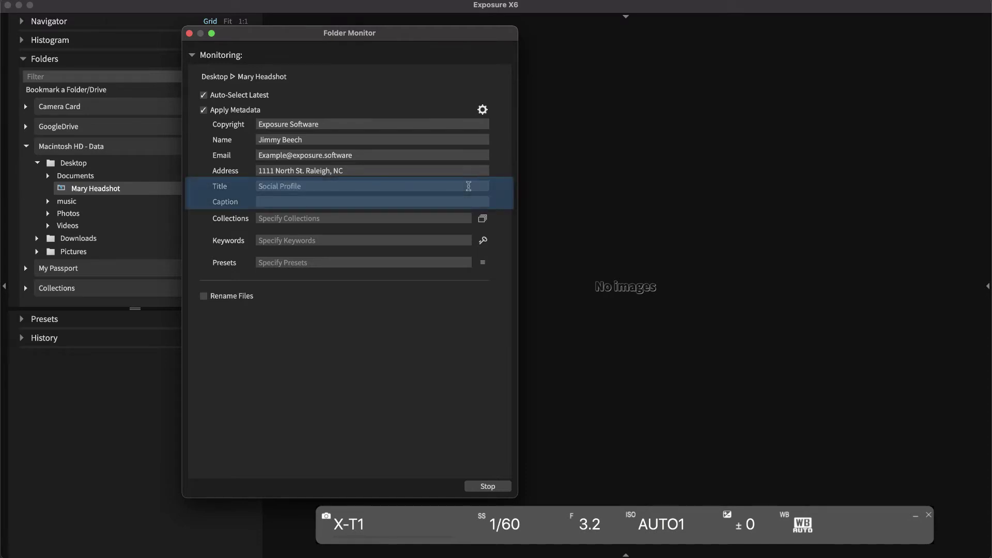
text(Headshots for LinkedIn)
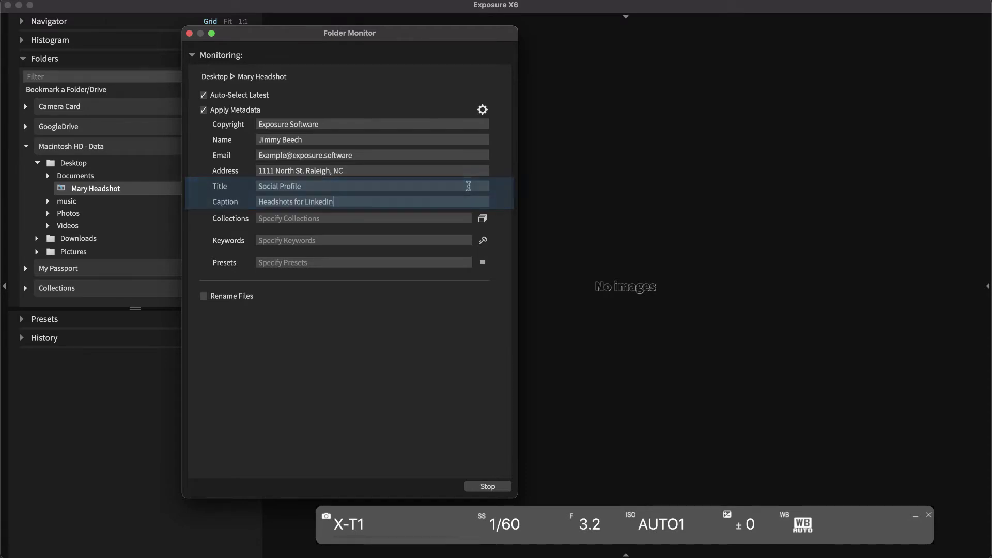
Step: Assign incoming photos of the monitored folder to the "Tethered Headshots" collection
key(Tab)
text(Teth)
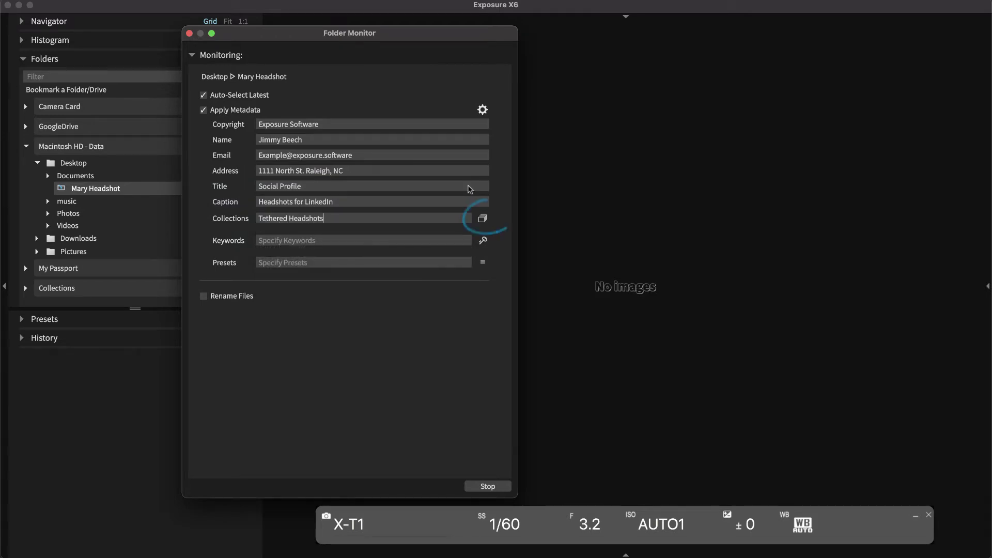
key(Tab)
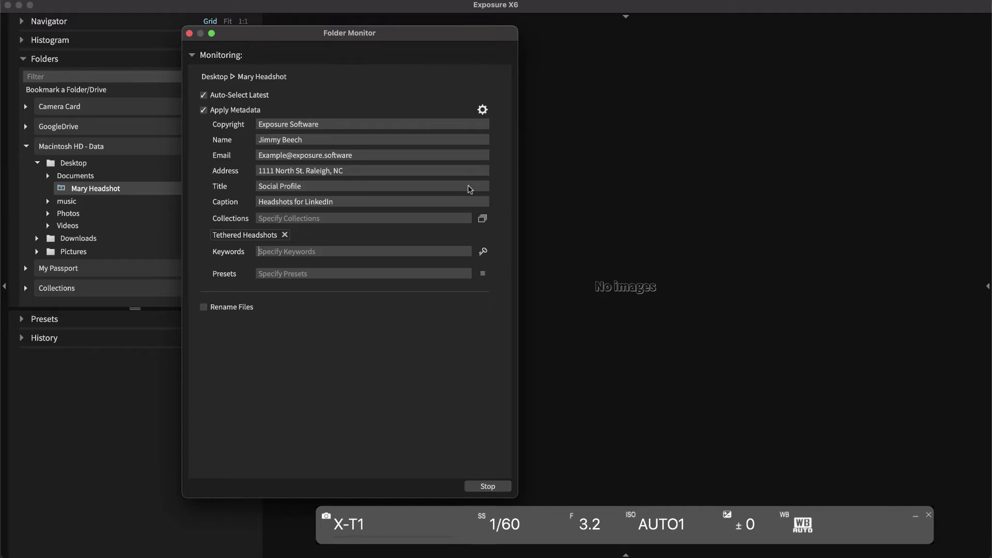
Step: Add the subject's suggested name and "headshot" as keywords for incoming photos
text(Mary)
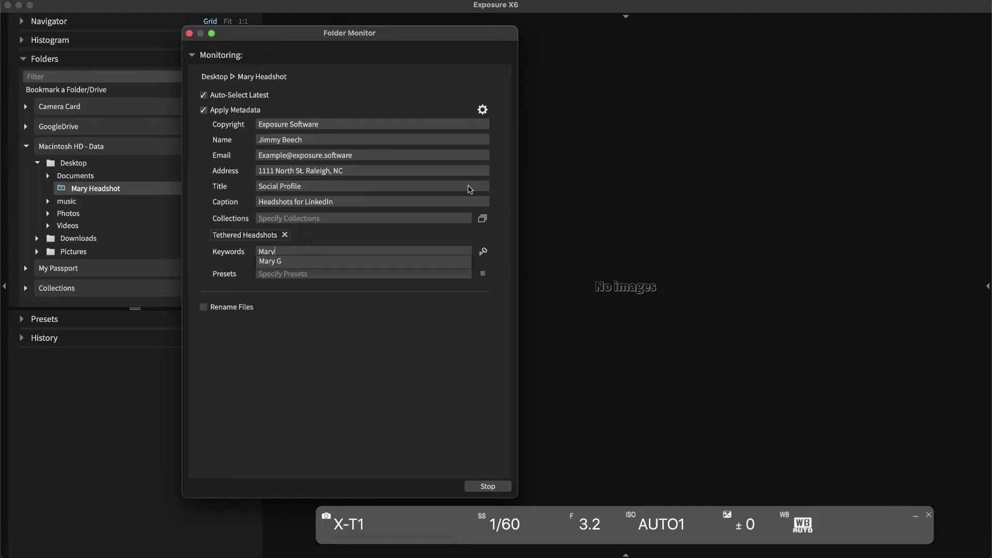
key(Return)
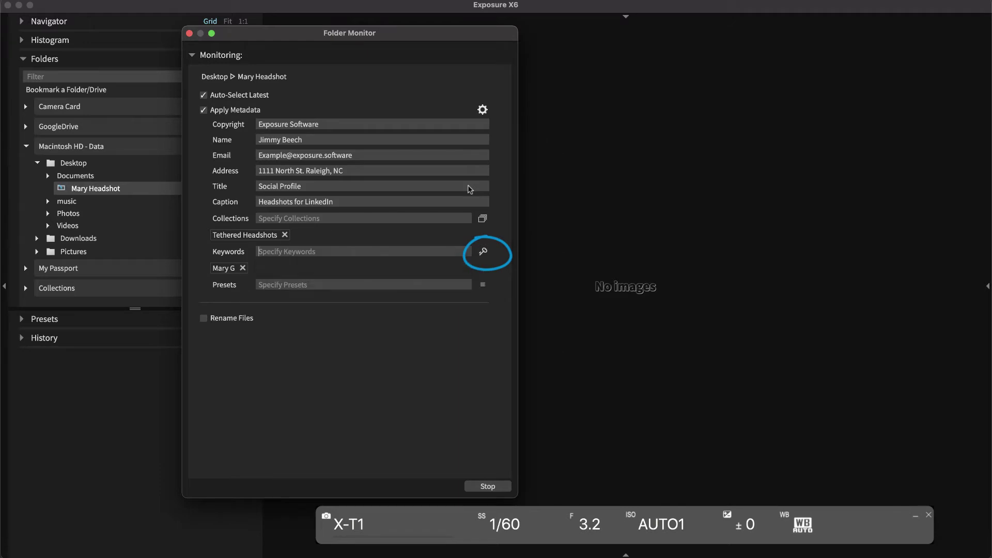
click(483, 252)
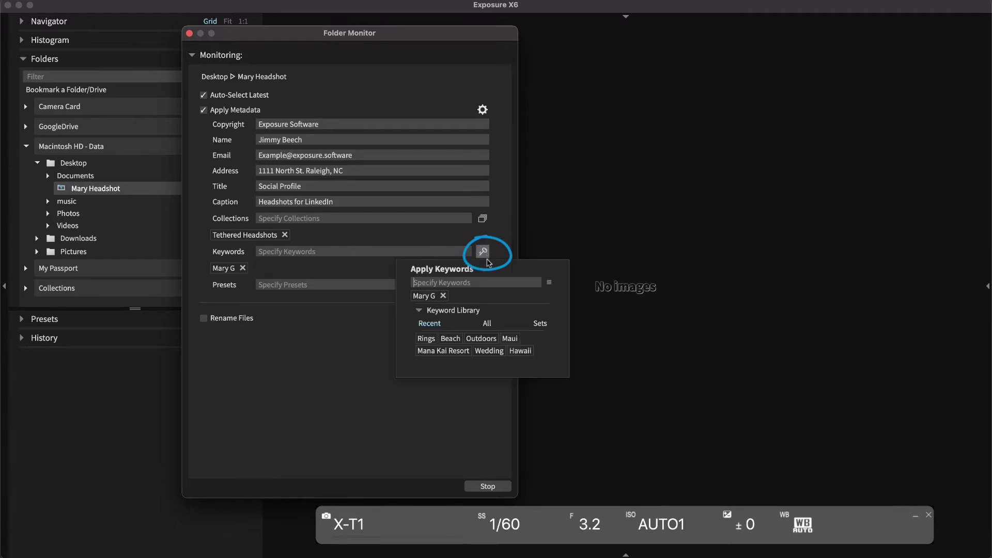
text(headshots)
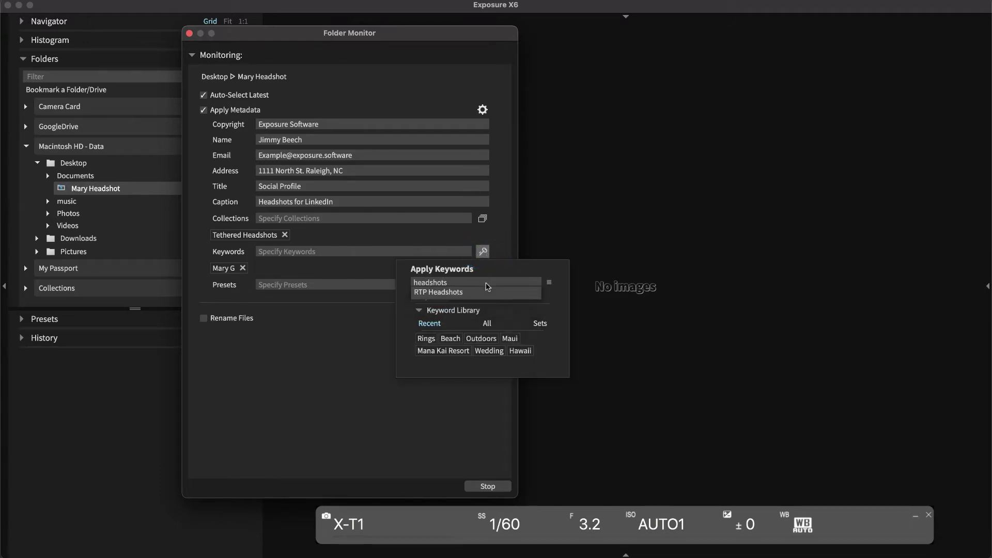
key(BackSpace)
click(438, 292)
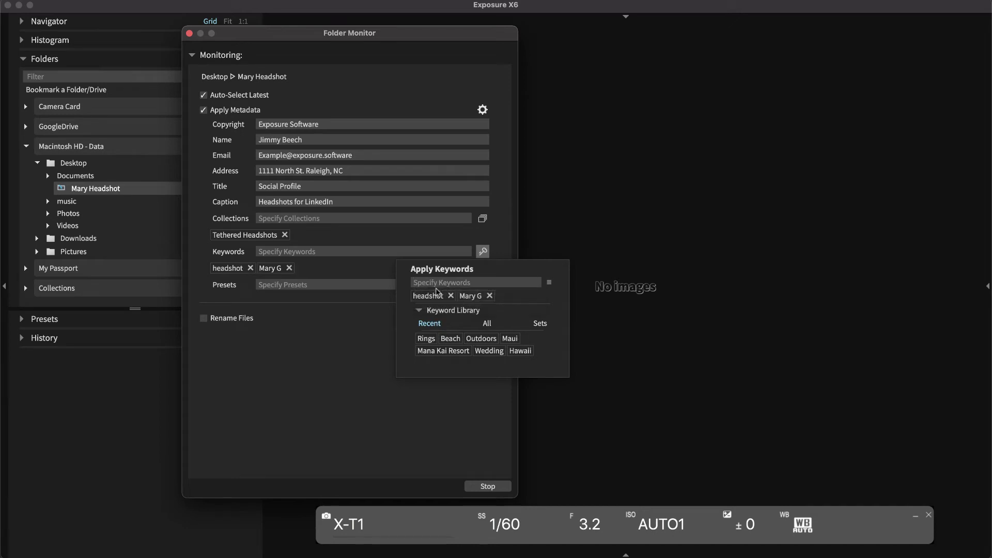
click(334, 275)
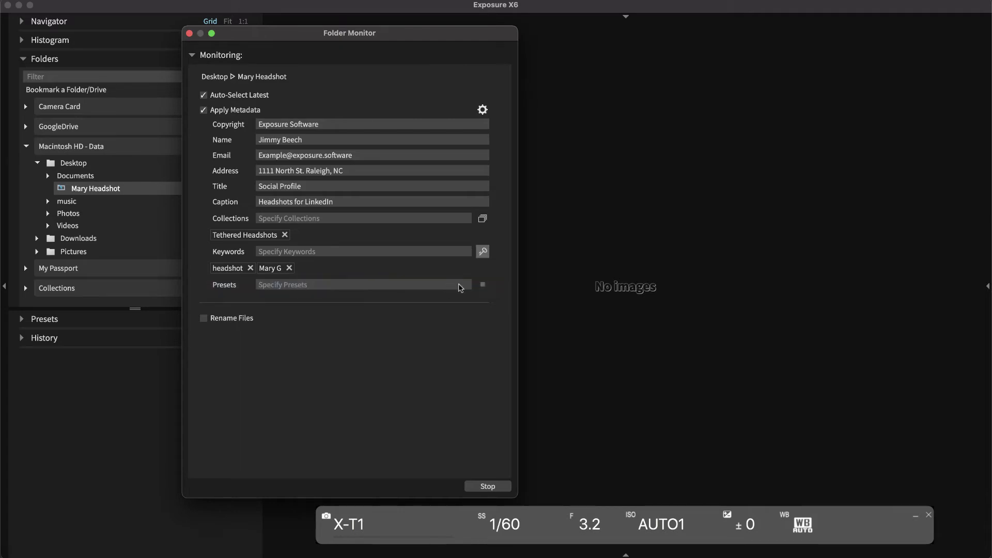
Step: Add the low-contrast presets Fuji Reala (color print film) and Kodak T-MAX 100 (BW film) to the incoming photos
click(483, 285)
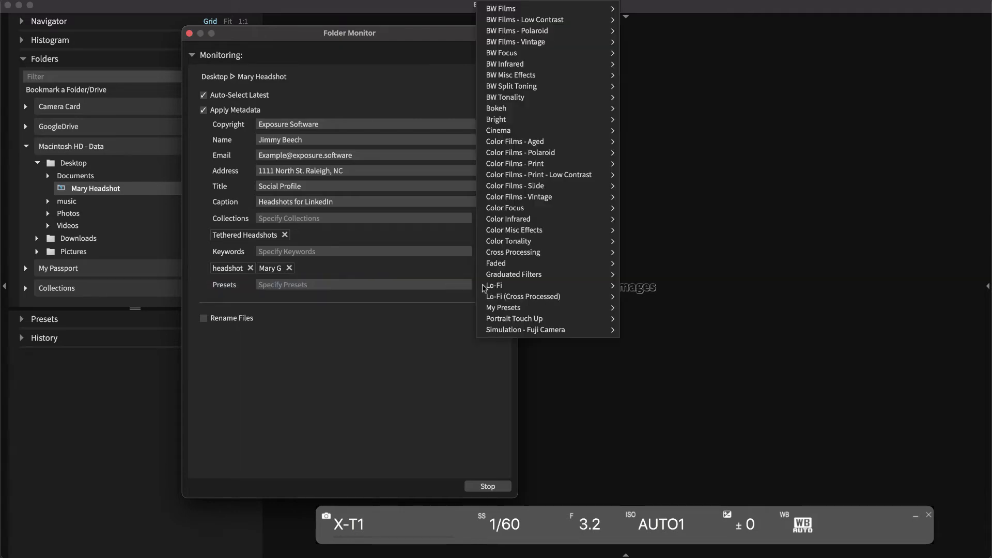
mouse_move(573, 168)
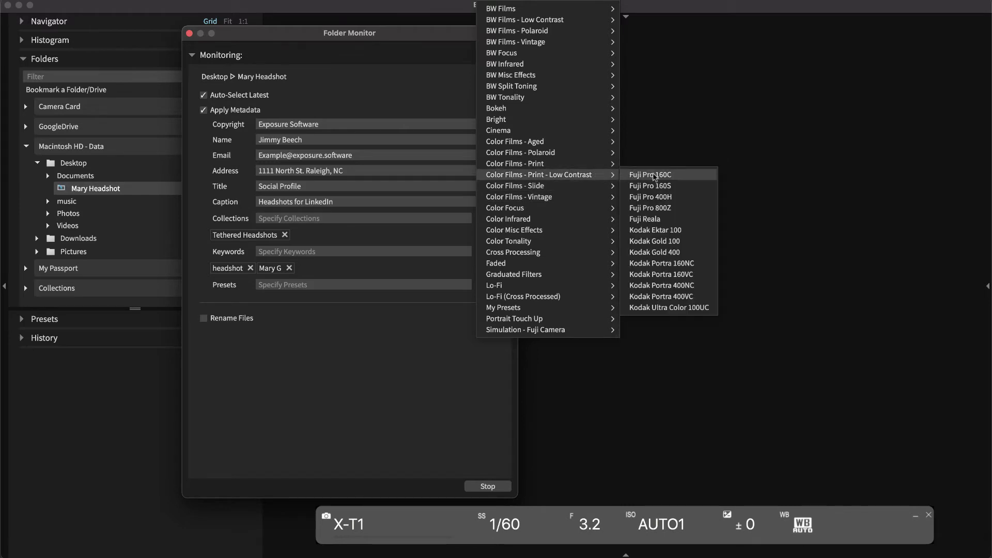
click(672, 223)
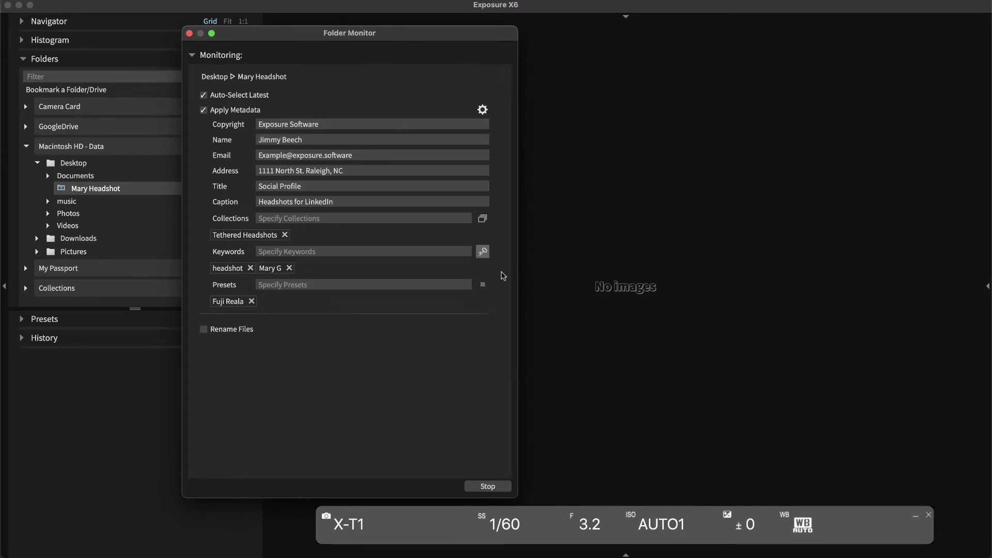
click(485, 286)
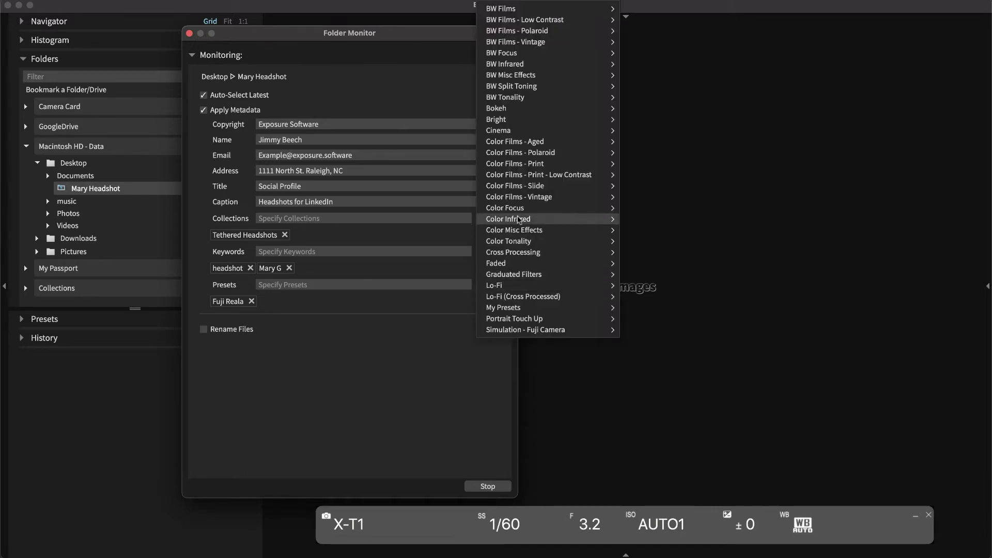
mouse_move(617, 31)
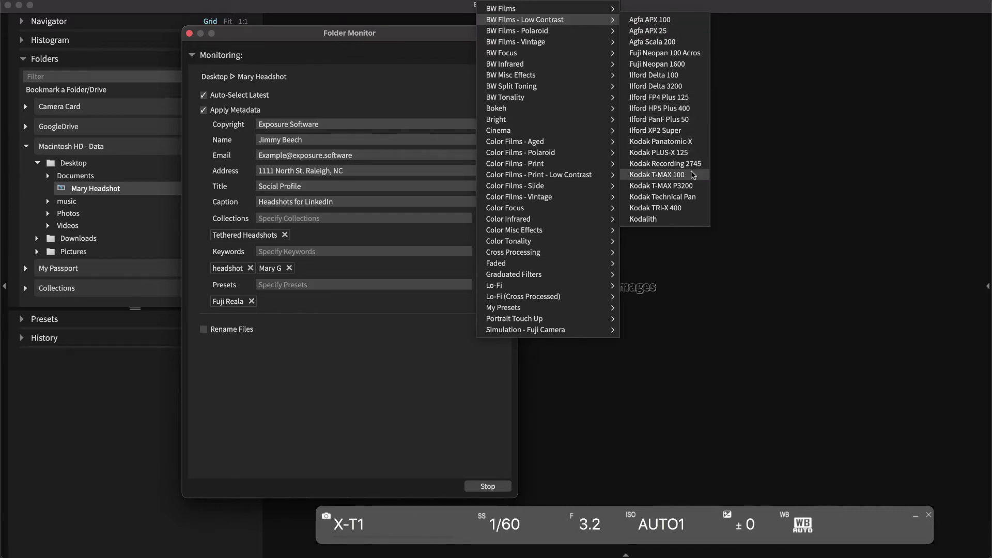
click(657, 175)
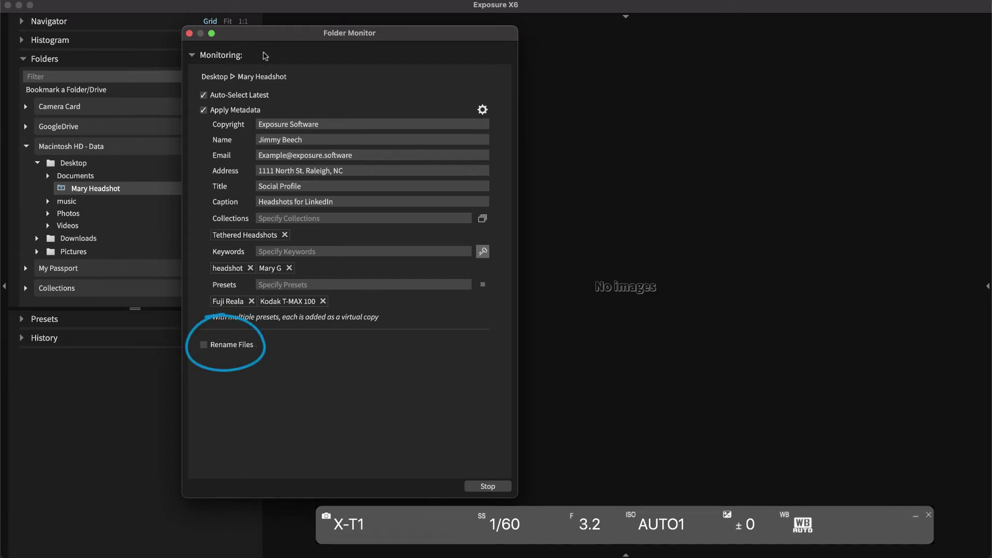
Step: Collapse the Folder Monitor, move it clear of the image area, and enlarge the version of DSCF9882.RAF without a preset
click(237, 55)
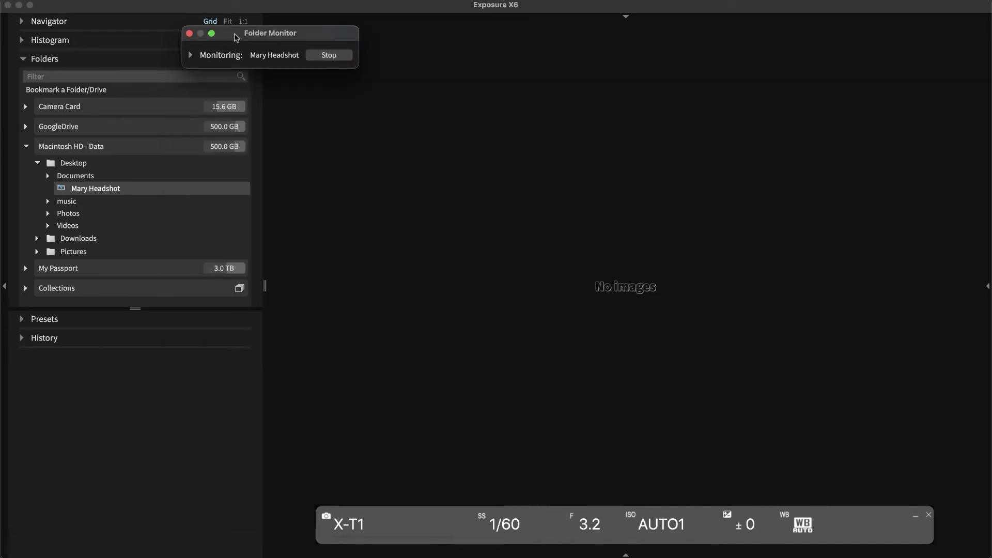
mouse_move(237, 38)
mouse_down()
mouse_move(149, 332)
mouse_move(100, 389)
mouse_up()
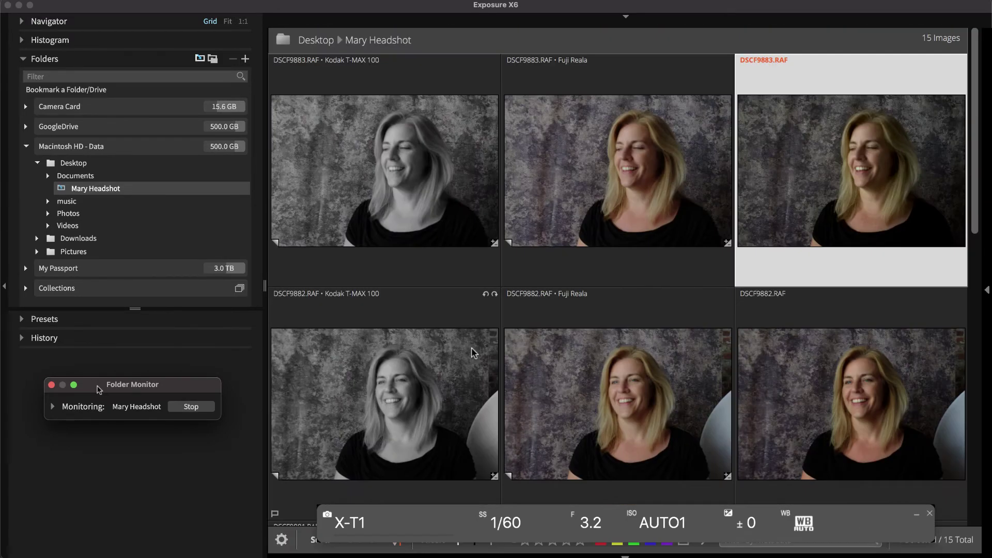
double_click(792, 371)
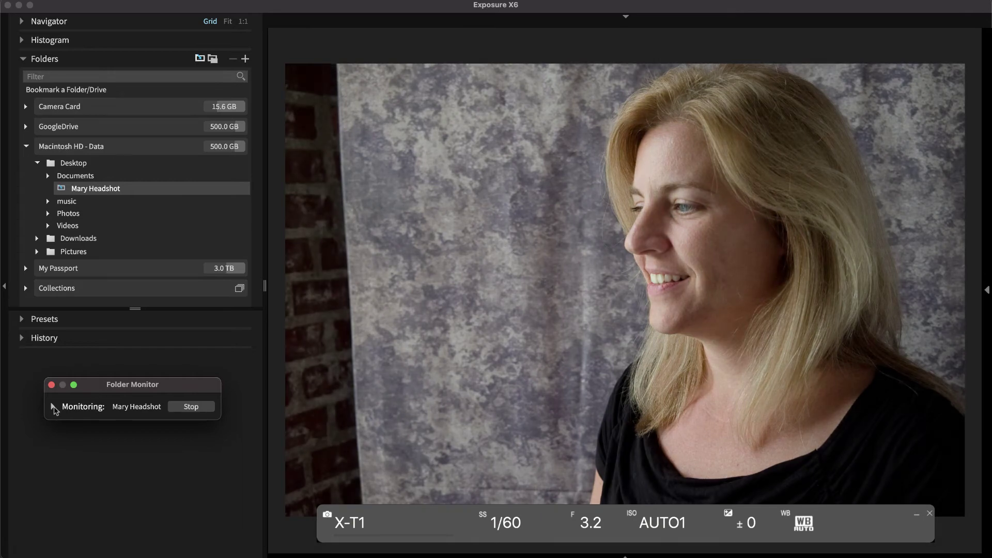
Step: Replace the Kodak T-MAX 100 preset for incoming photos with Kodak TRI-X 400, and tuck the collapsed Folder Monitor clear of the image
click(52, 407)
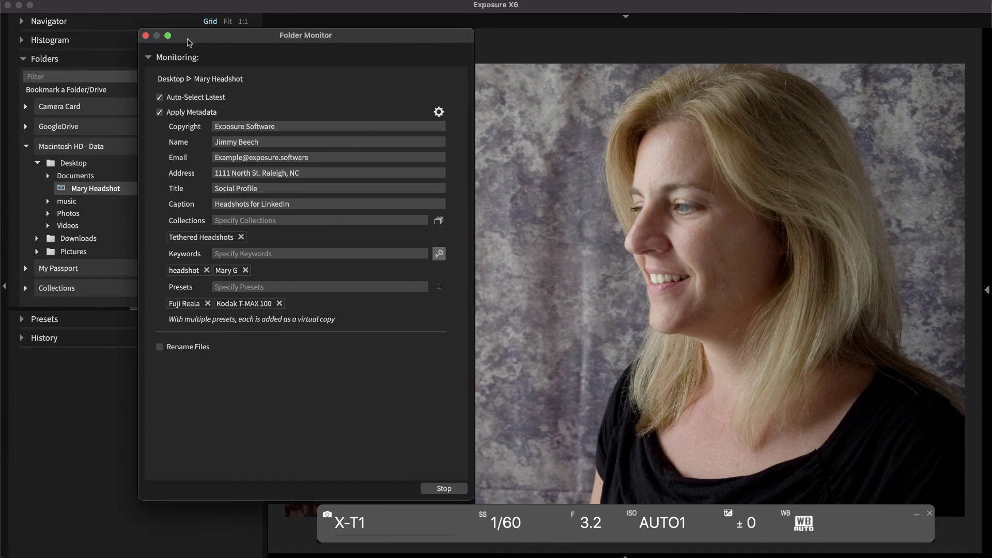
click(279, 304)
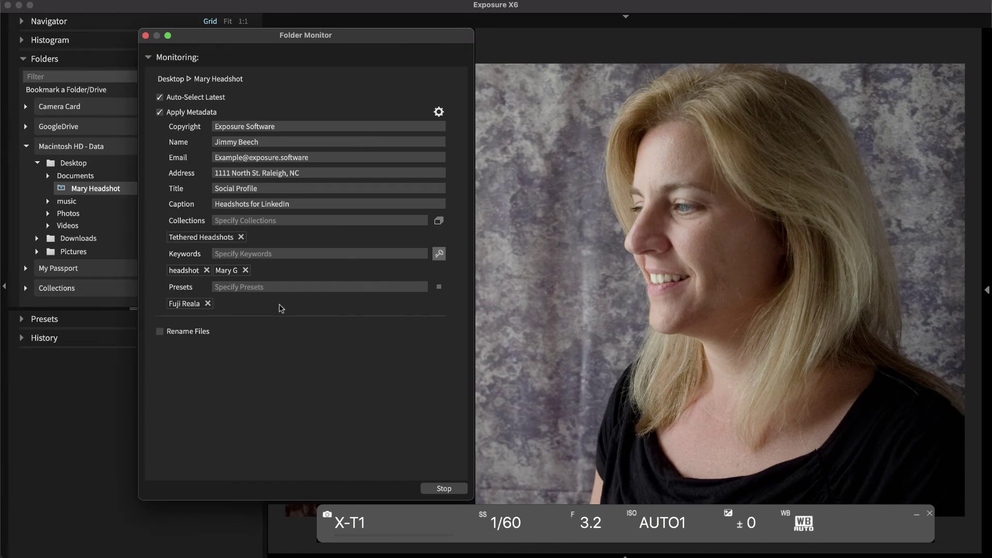
click(439, 287)
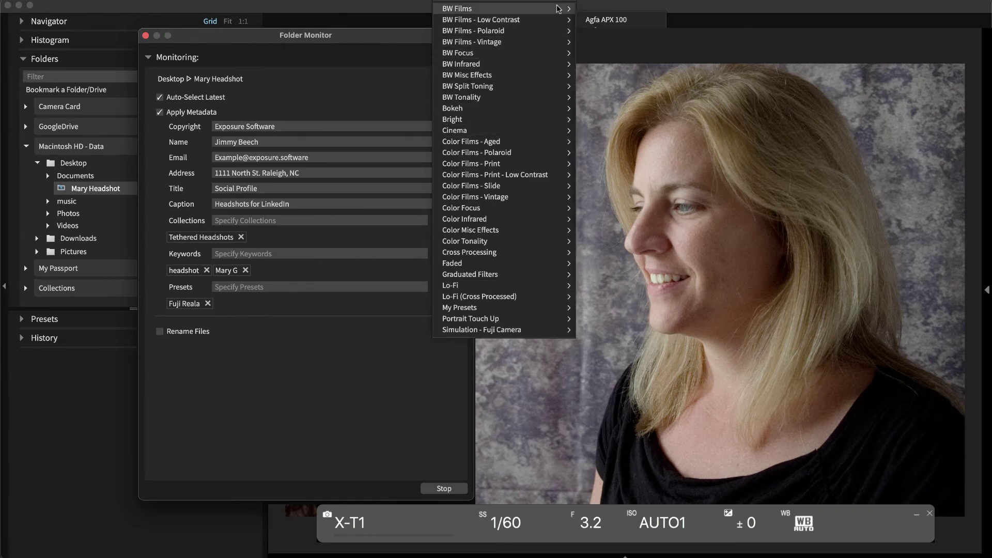
mouse_move(558, 8)
click(611, 219)
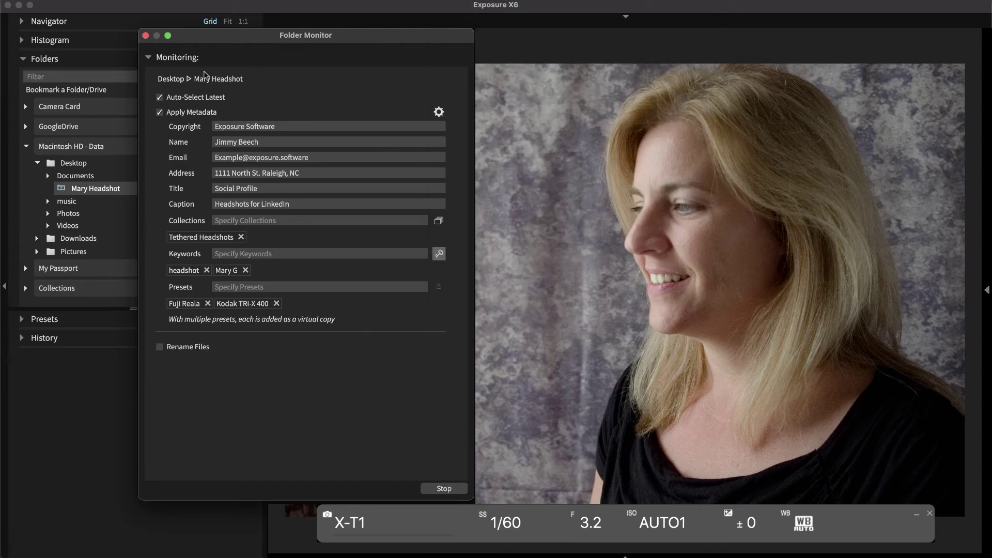
click(177, 58)
drag(196, 44, 107, 385)
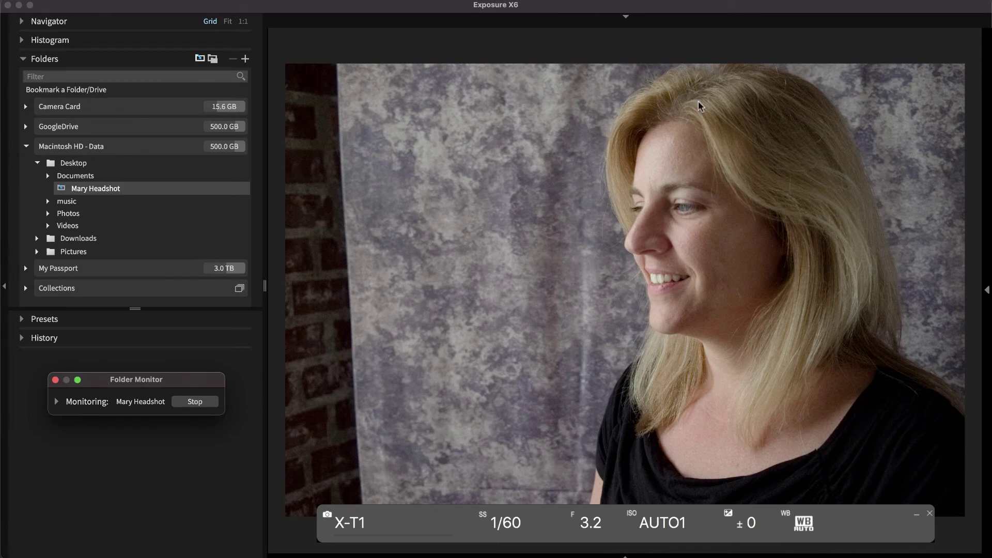
Step: Reveal and hide the editing controls, and set the image view layout to Six for comparing photos
click(986, 292)
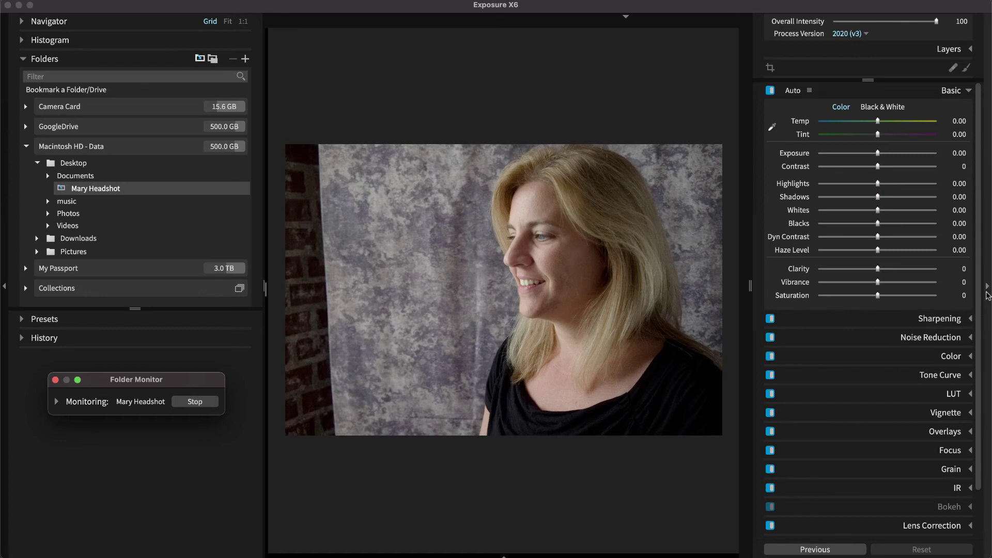
click(987, 296)
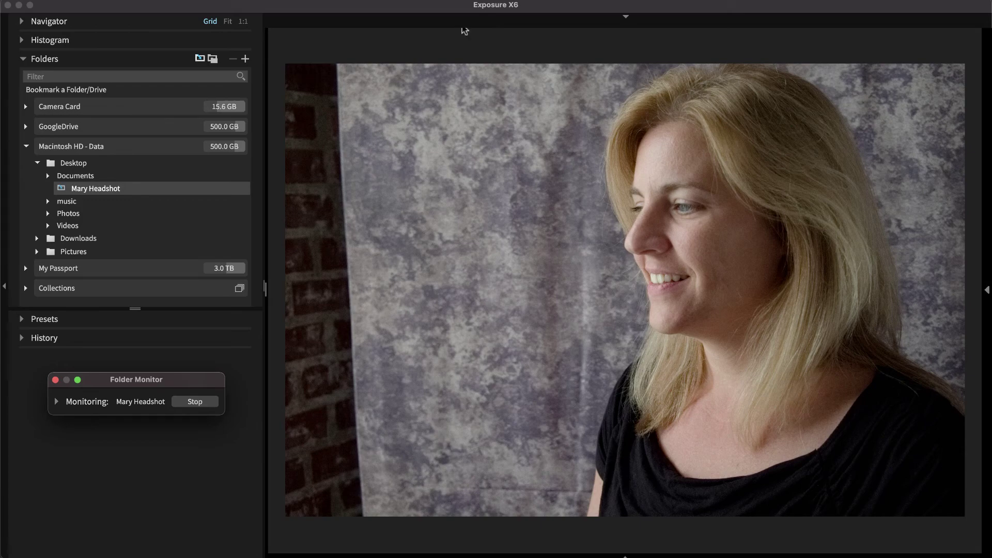
mouse_move(465, 32)
click(424, 40)
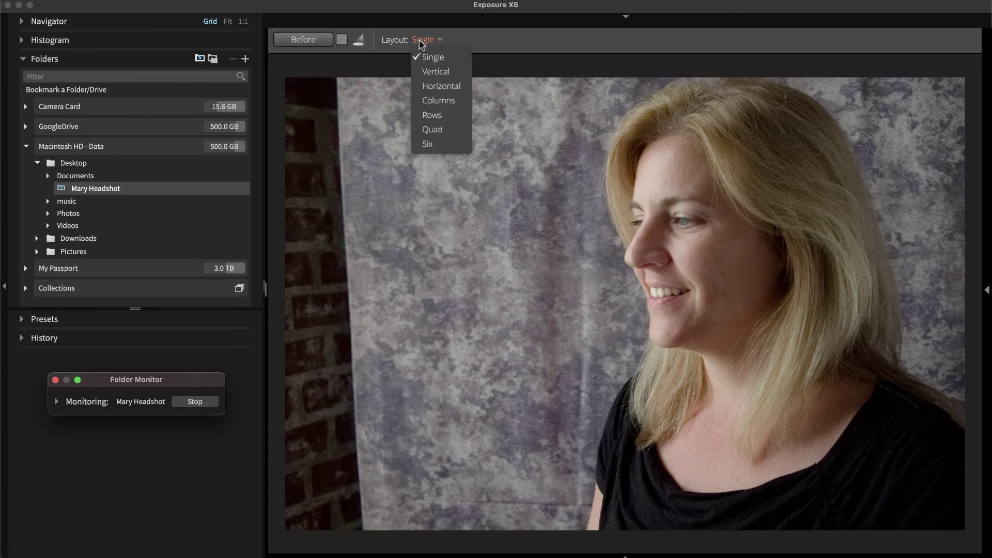
click(436, 142)
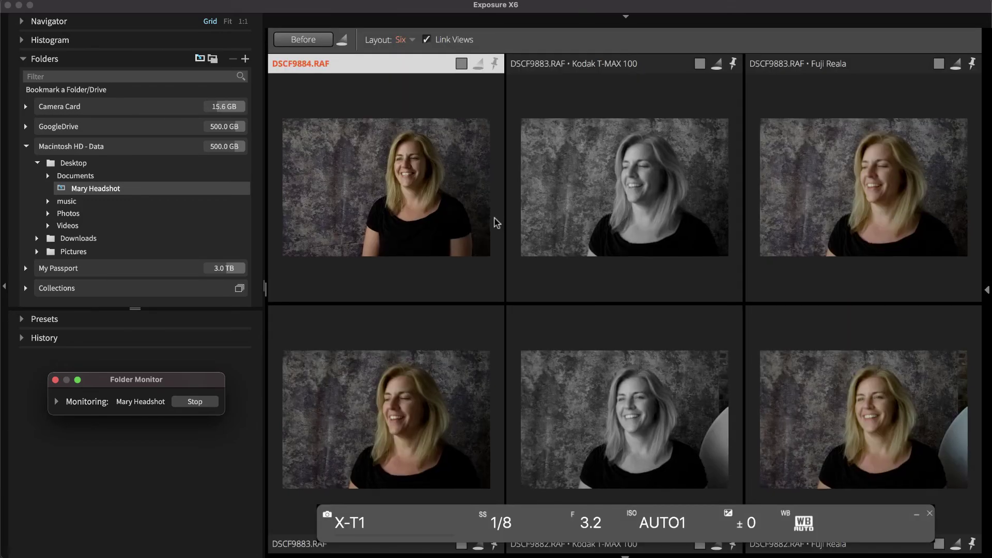
Step: Pin DSCF9884.RAF and DSCF9892.RAF in the six-photo layout for comparison with incoming shots
click(494, 64)
key(3)
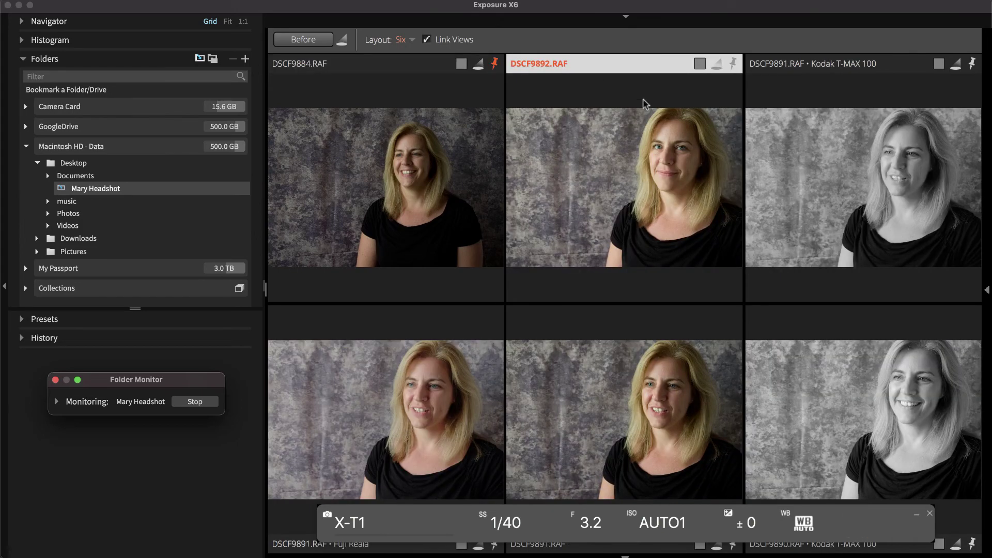
click(733, 63)
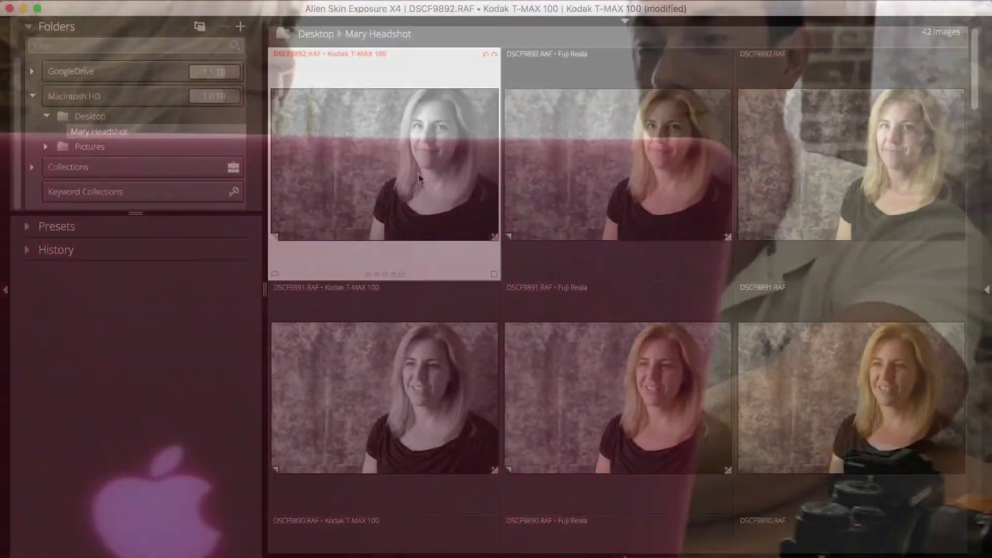
Step: Enlarge the Kodak T-MAX 100 version of DSCF9890.RAF and adjust its exposure in the Basic settings
scroll(419, 178, down, 6)
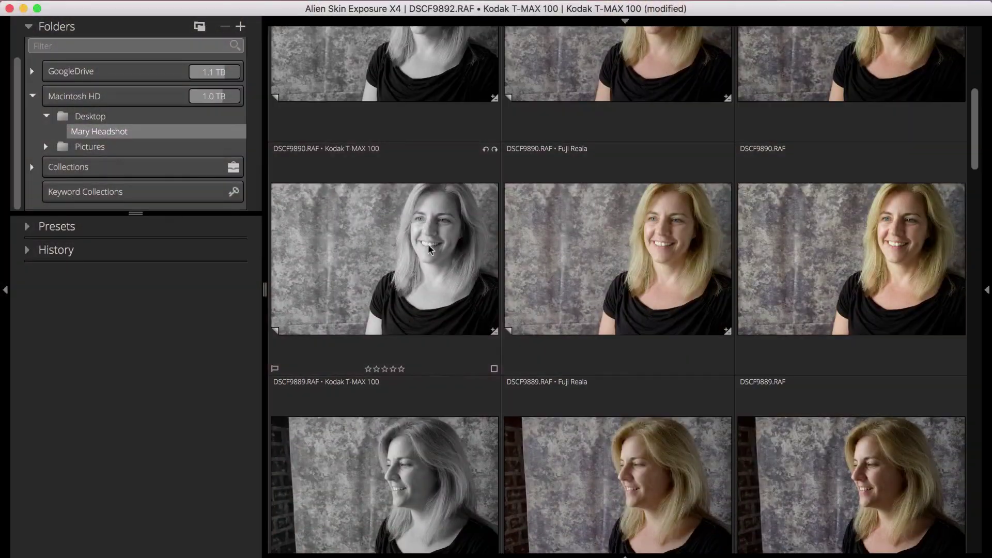
double_click(428, 250)
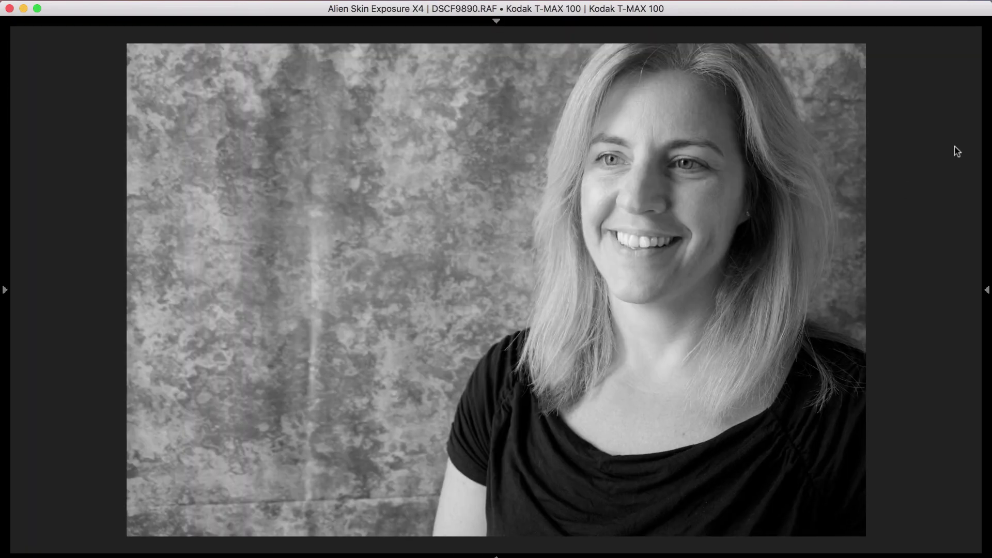
click(987, 123)
click(938, 150)
drag(868, 228, 864, 229)
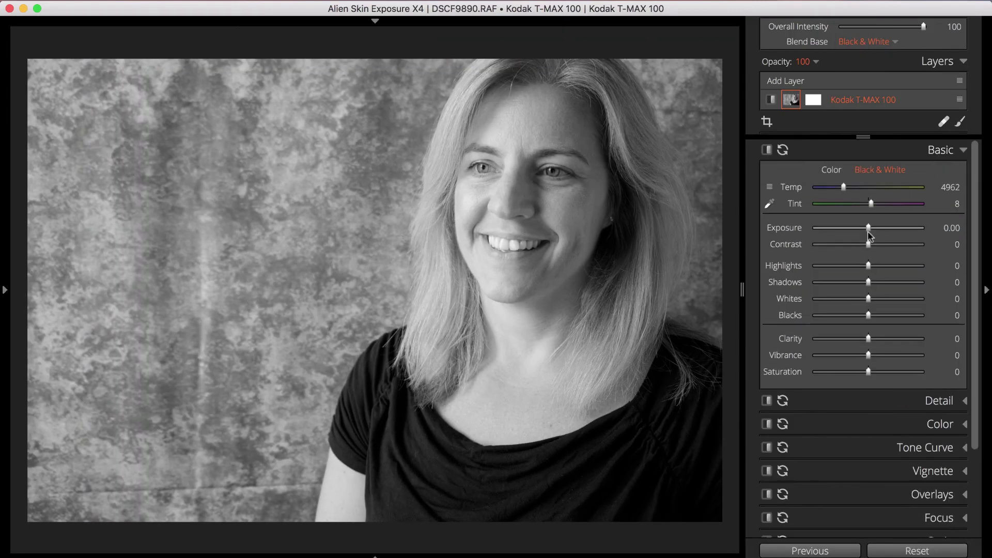